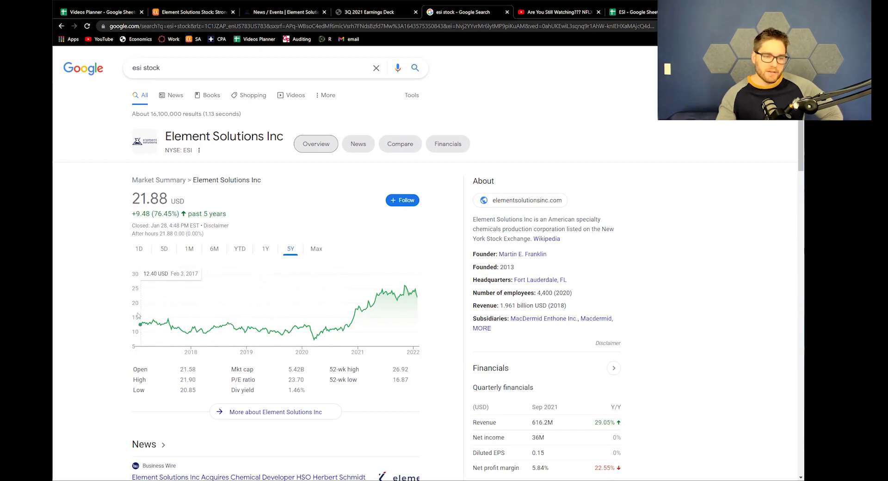
# Examine the Element Solutions share price trend over five years and over its full trading history
pyautogui.moveTo(141, 324)
pyautogui.mouseDown()
pyautogui.moveTo(341, 328)
pyautogui.moveTo(424, 309)
pyautogui.mouseUp()
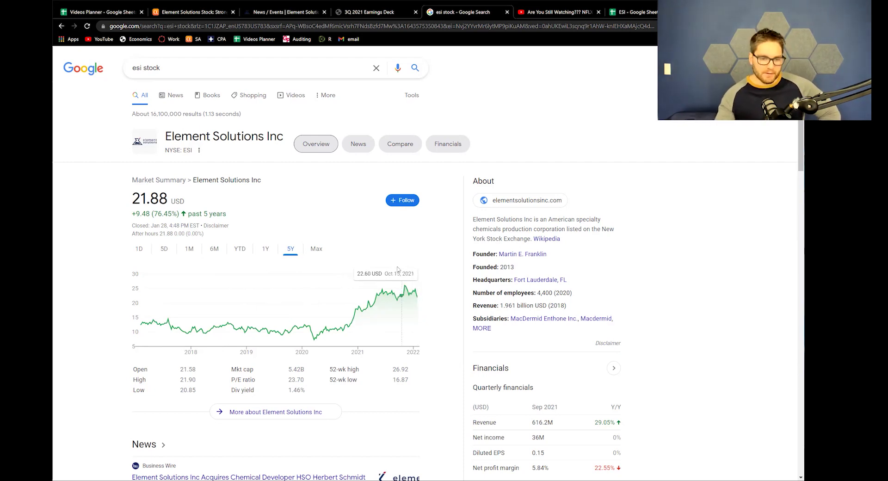
pyautogui.click(315, 249)
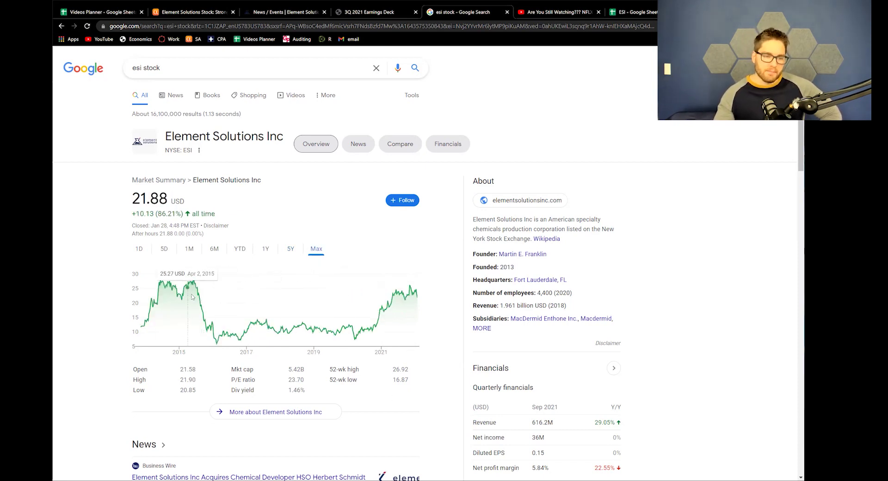
pyautogui.moveTo(193, 298); pyautogui.dragTo(215, 314)
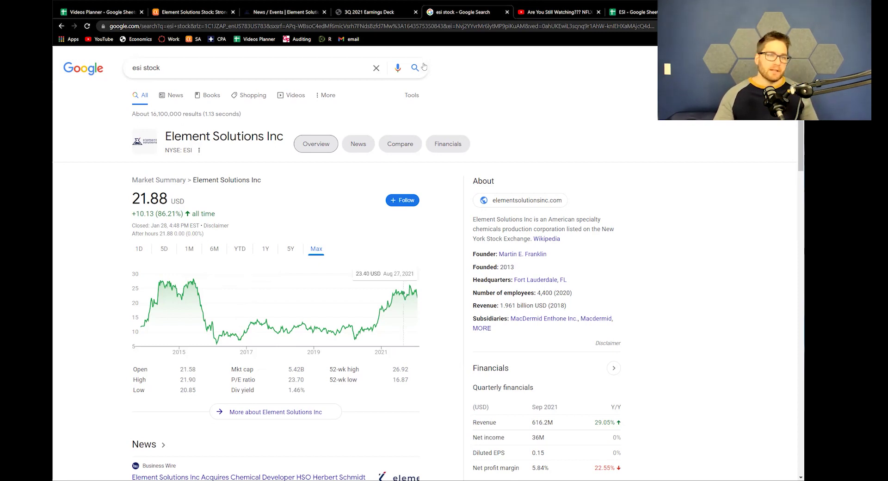
# Switch to the 3Q 2021 earnings deck and bring up the Third Quarter 2021 Financial Results slide
pyautogui.click(367, 15)
pyautogui.click(107, 171)
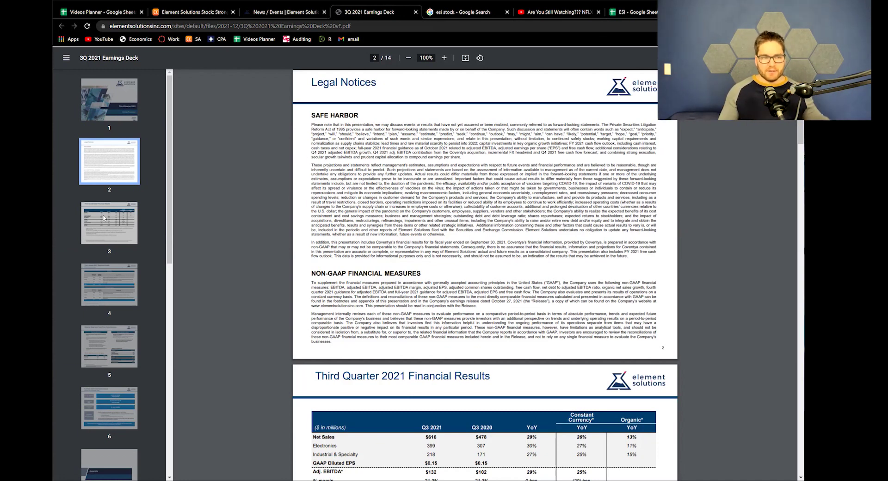
pyautogui.click(104, 218)
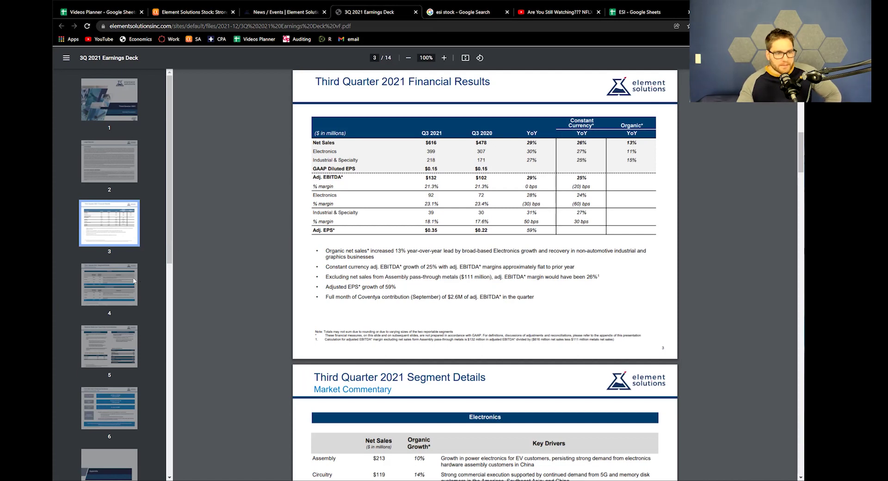
# Review the Third Quarter 2021 Segment Details slide, highlighting the EV customers driver, the Electronics key drivers and the Energy segment's organic growth
pyautogui.press('Right')
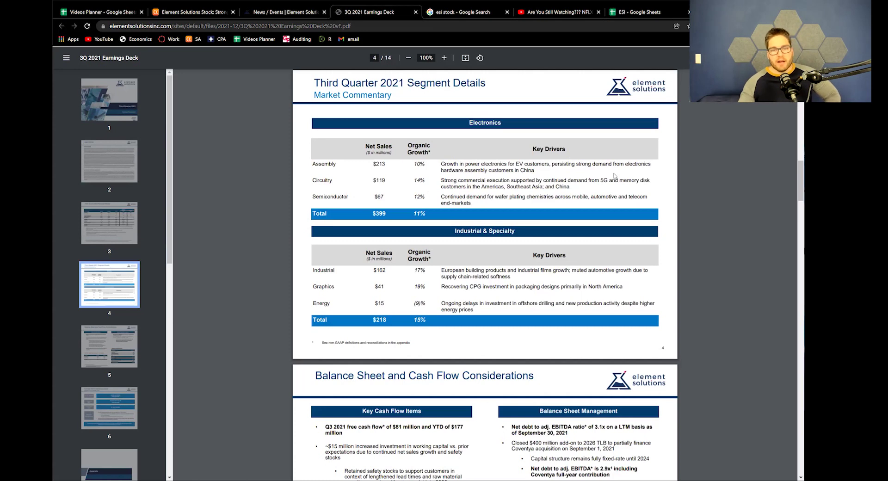
pyautogui.moveTo(513, 165); pyautogui.dragTo(549, 168)
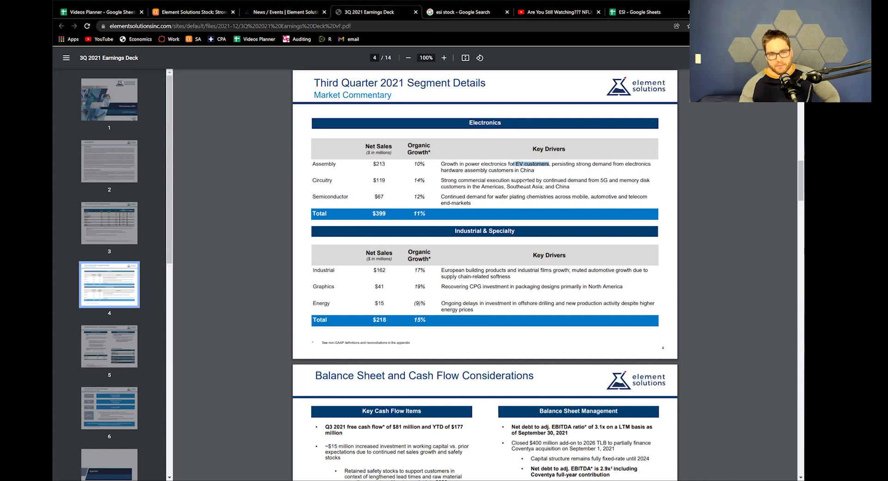
pyautogui.moveTo(441, 165); pyautogui.dragTo(525, 197)
pyautogui.click(552, 203)
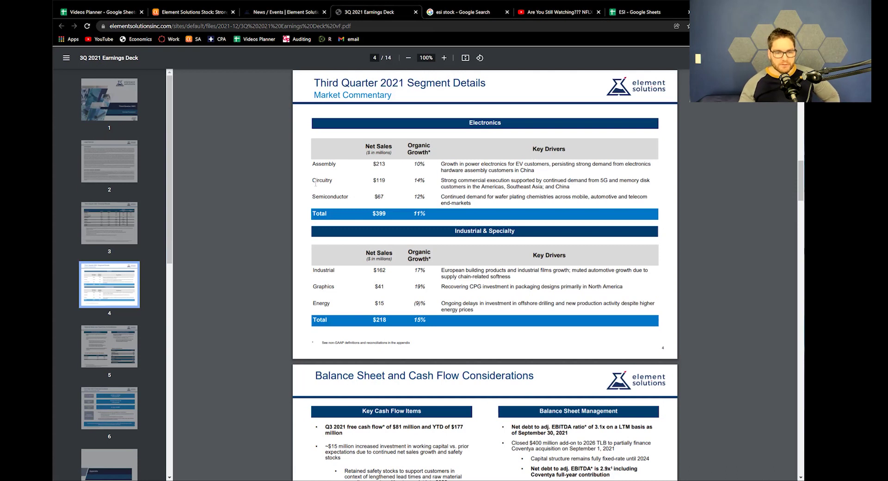
pyautogui.scroll(-2, 352, 149)
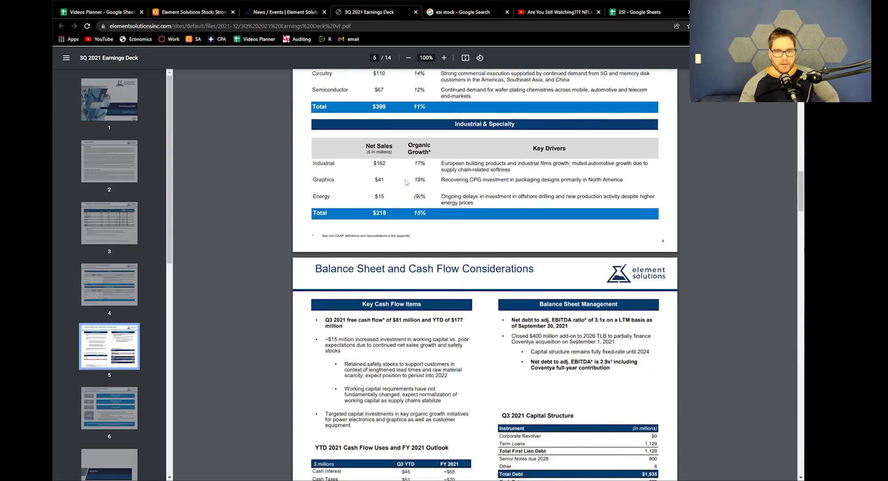
pyautogui.scroll(1, 407, 183)
pyautogui.scroll(2, 351, 273)
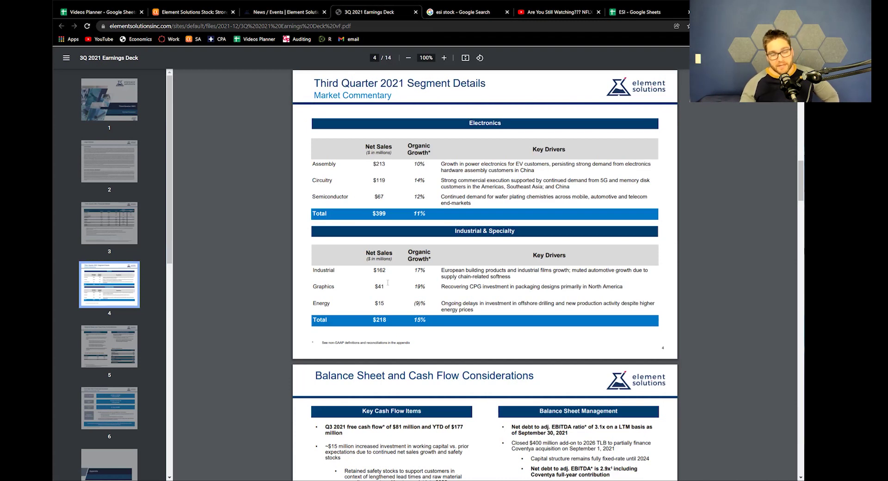
pyautogui.moveTo(413, 304); pyautogui.dragTo(426, 304)
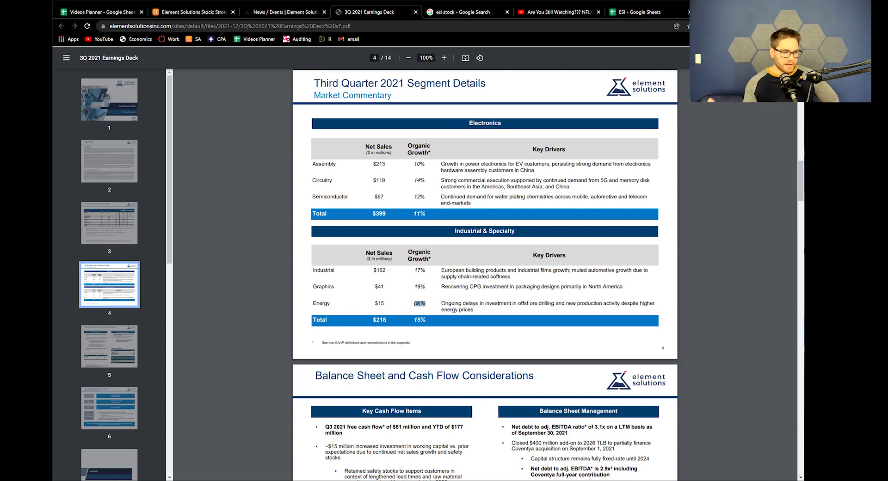
# Go through the deck's slides from Balance Sheet and Cash Flow Considerations to the net income to Adj. EBITDA reconciliation in the appendix
pyautogui.click(101, 336)
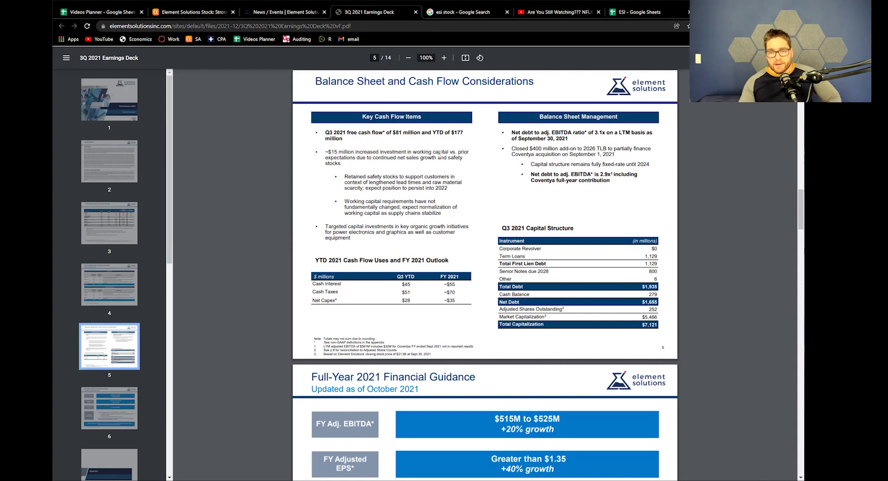
pyautogui.click(131, 393)
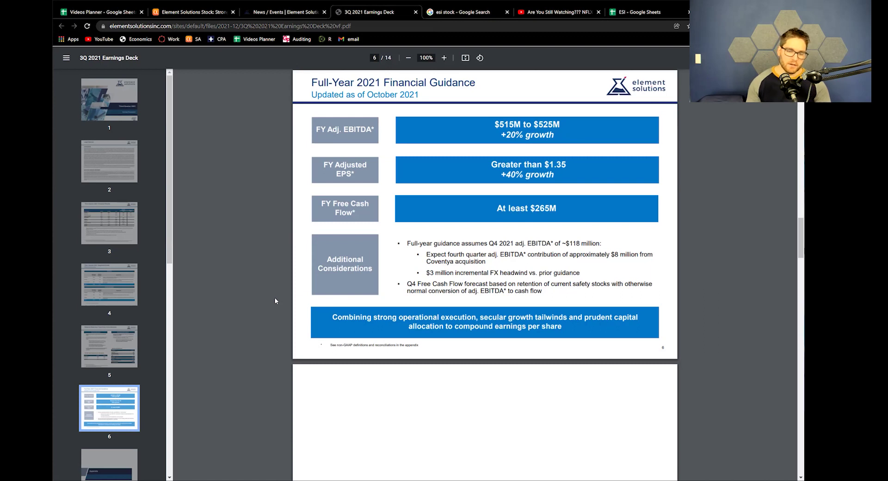
pyautogui.scroll(-3, 275, 300)
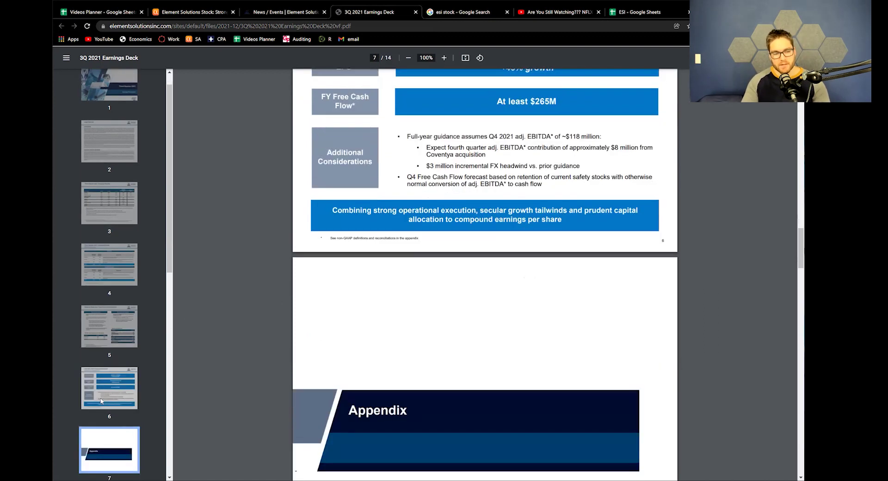
pyautogui.click(116, 373)
pyautogui.scroll(-7, 115, 369)
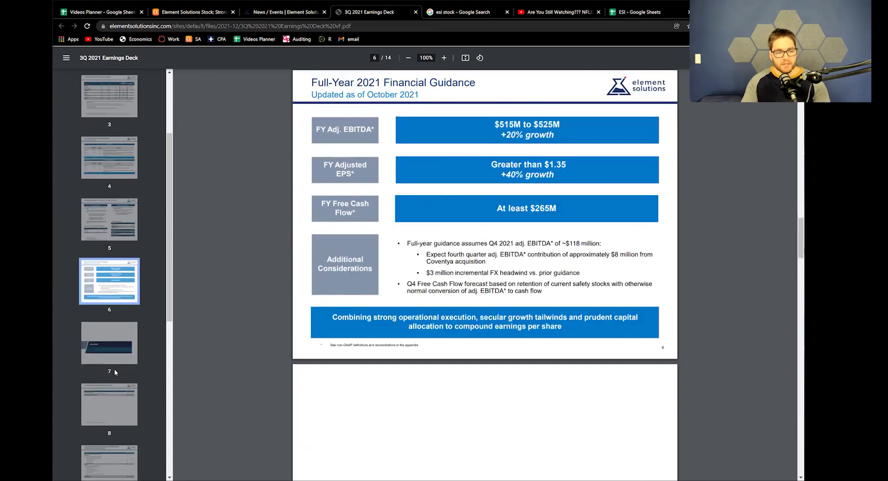
pyautogui.click(118, 197)
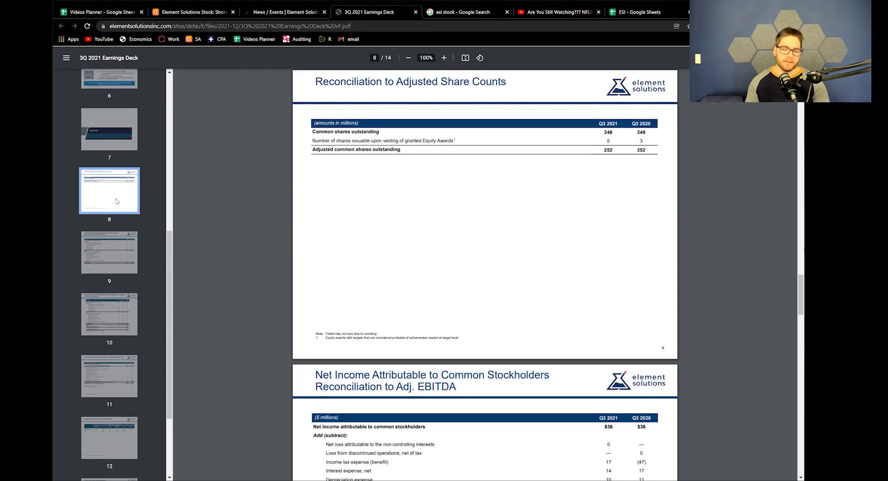
pyautogui.click(113, 255)
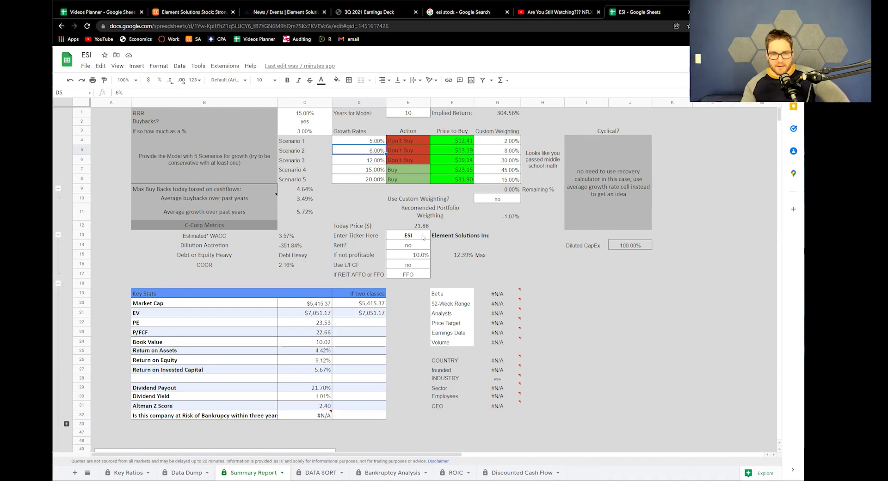
# In the ESI spreadsheet's Summary Report, check the ticker, the Scenario 3 and 4 growth rates and the average growth over past years
pyautogui.click(423, 237)
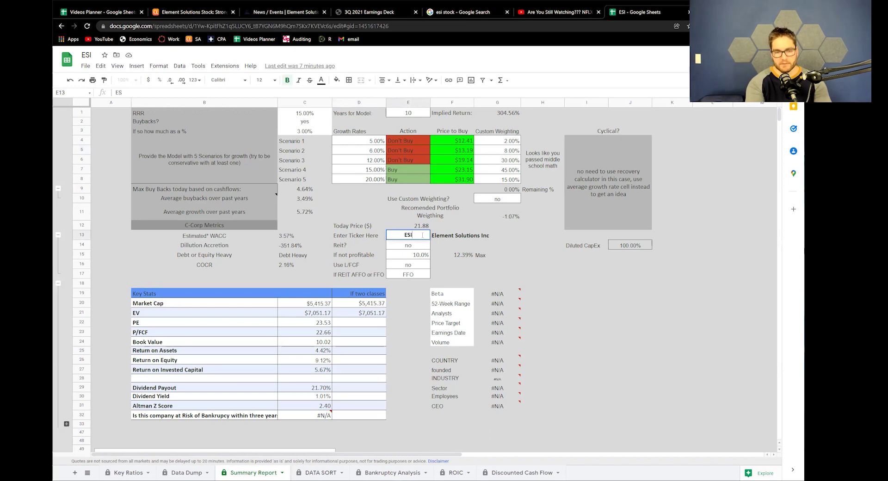
pyautogui.press('Return')
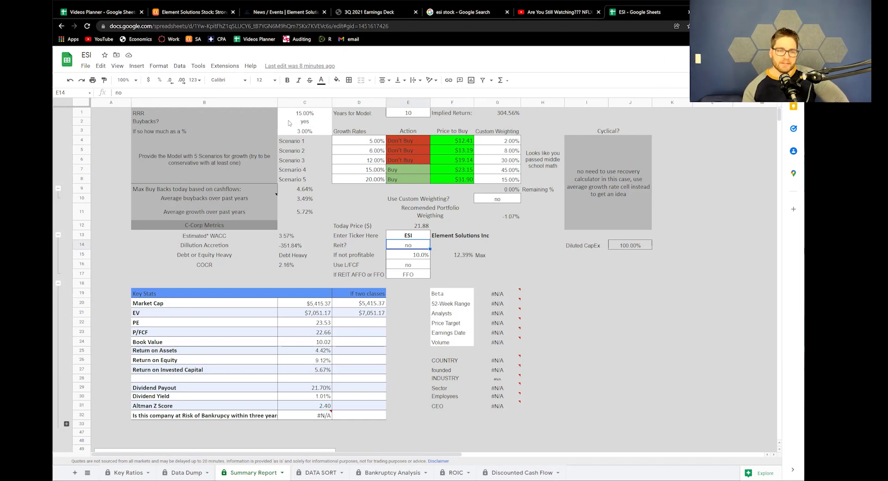
pyautogui.click(379, 160)
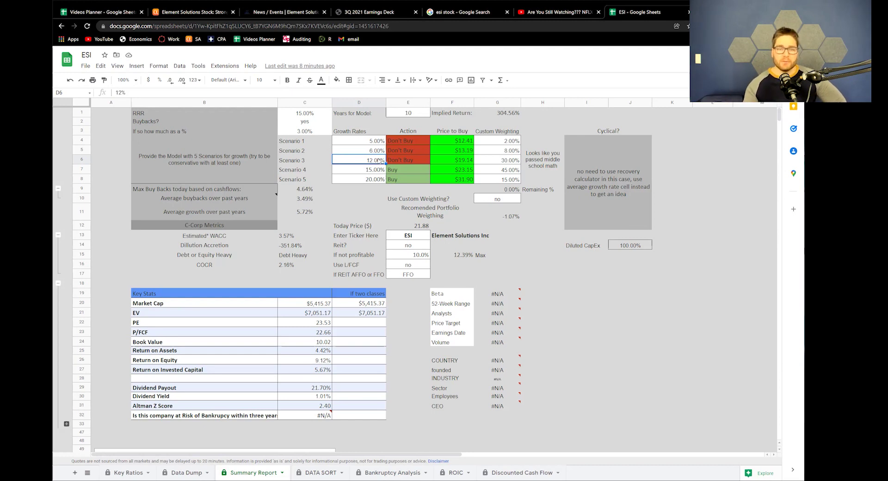
pyautogui.click(383, 174)
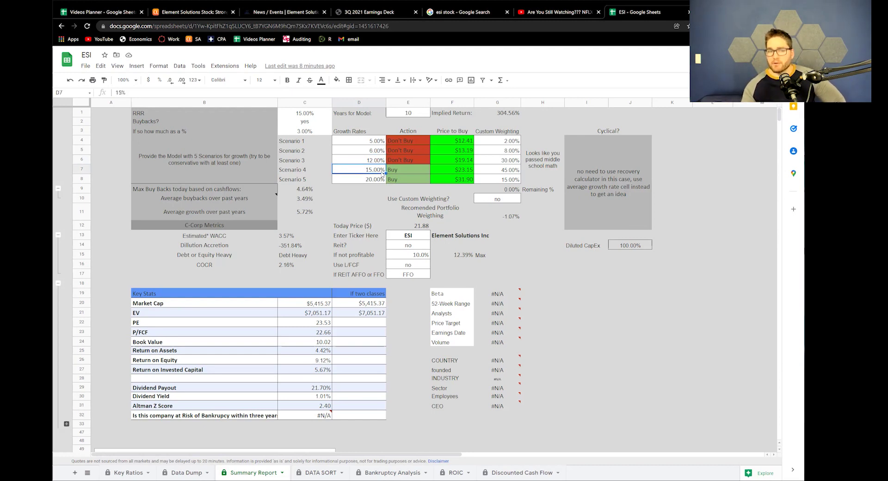
pyautogui.click(306, 213)
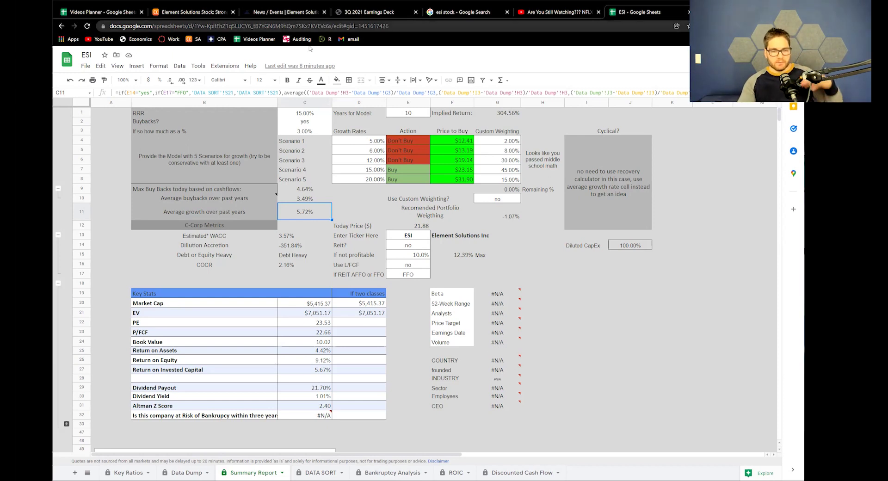
pyautogui.scroll(-3, 333, 127)
pyautogui.scroll(3, 363, 132)
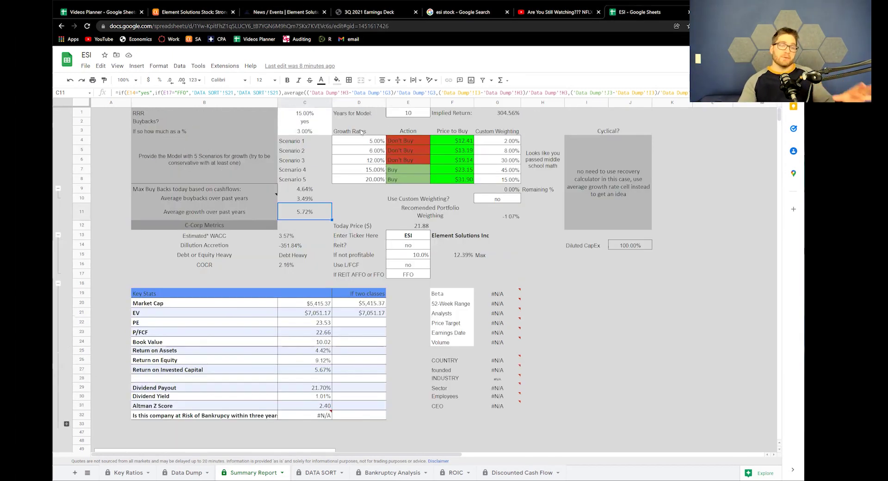
# Set the model's buyback percentage to 1%
pyautogui.click(319, 132)
pyautogui.write('1')
pyautogui.press('Return')
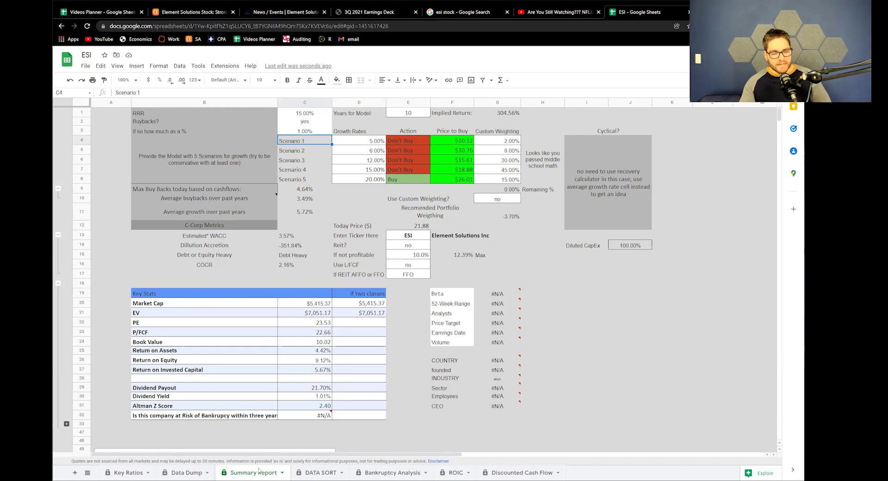
# On the Key Ratios sheet, expand the liquidity, solvency and profitability ratios and compare them with the Which is better guidance
pyautogui.click(125, 473)
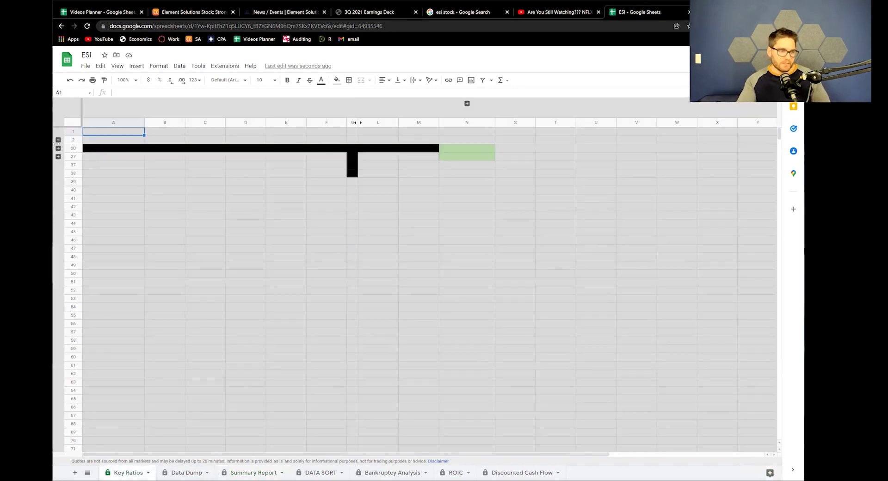
pyautogui.click(58, 140)
pyautogui.click(272, 392)
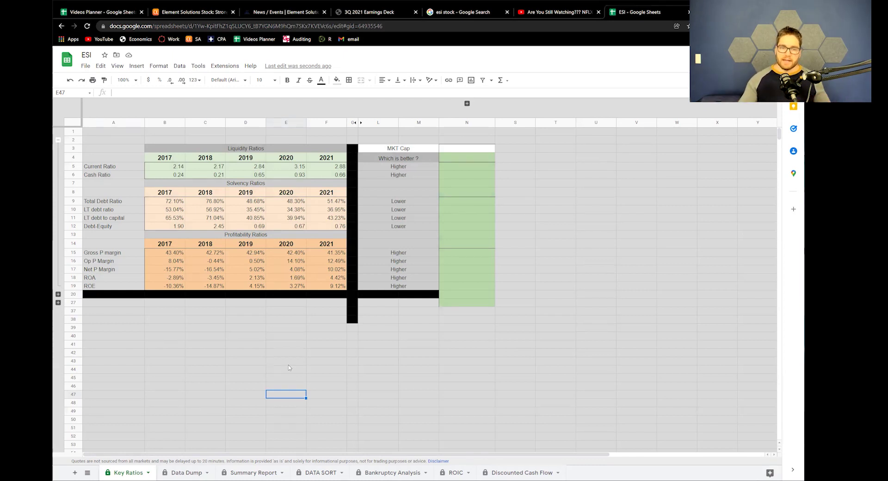
pyautogui.moveTo(420, 169); pyautogui.dragTo(414, 280)
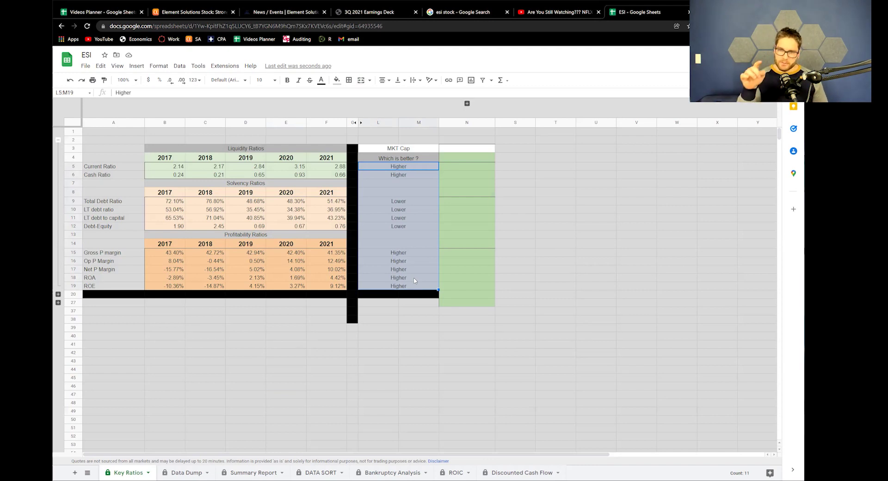
pyautogui.click(281, 354)
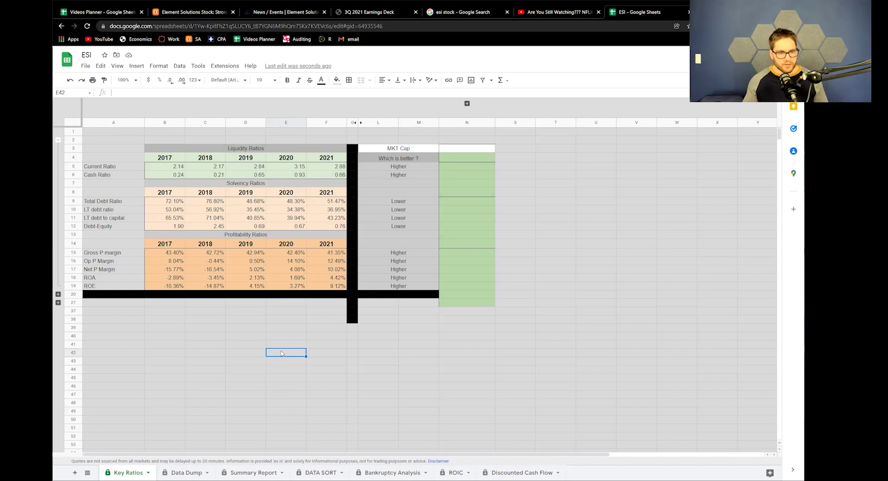
# Collapse the upper ratio group, expand the earnings quality and per-share group, and inspect the yearly Earnings Quality values from 2017 to 2020
pyautogui.click(58, 139)
pyautogui.click(58, 148)
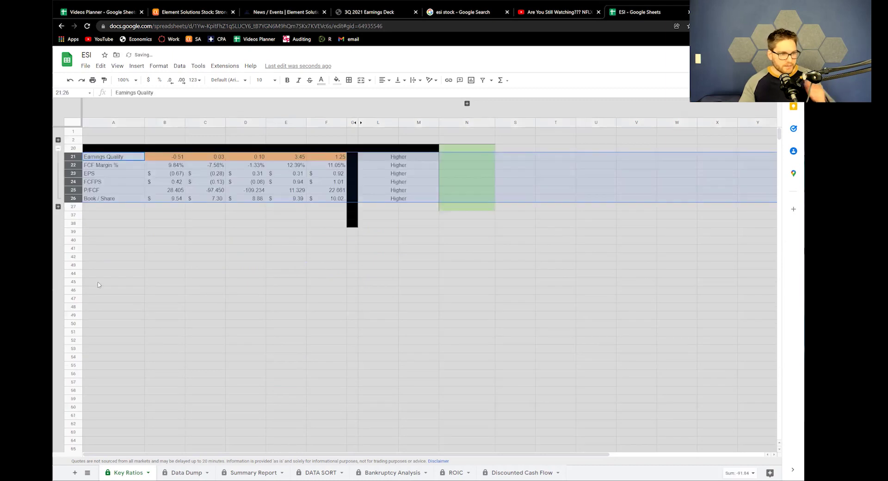
pyautogui.click(97, 284)
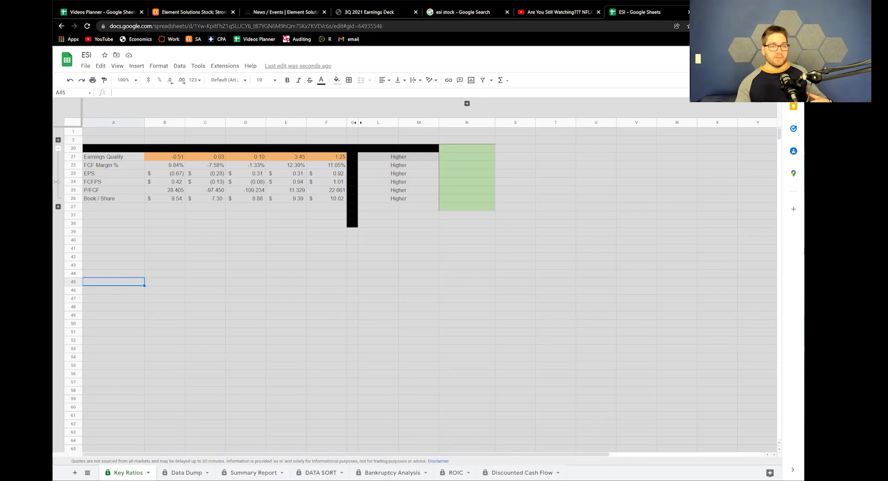
pyautogui.click(179, 159)
pyautogui.click(208, 158)
pyautogui.click(247, 160)
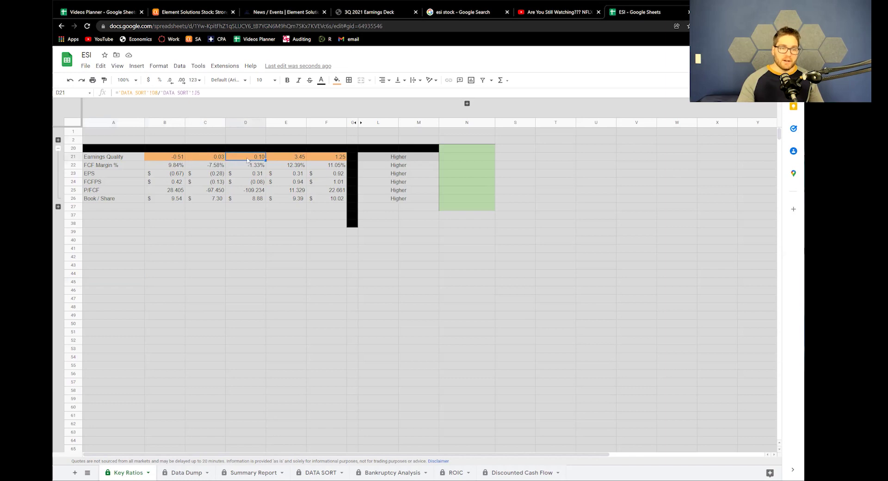
pyautogui.click(277, 159)
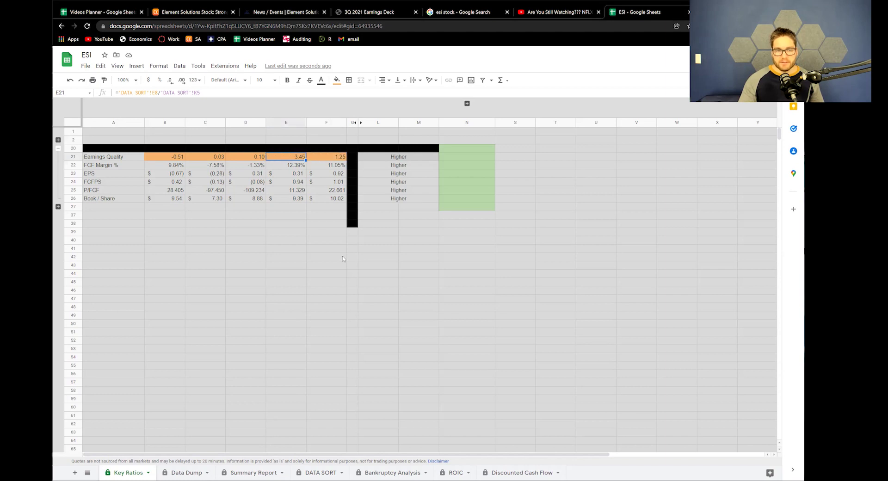
# Briefly reopen the liquidity-to-profitability ratio group, collapse it, and return to the esi stock search results
pyautogui.click(58, 140)
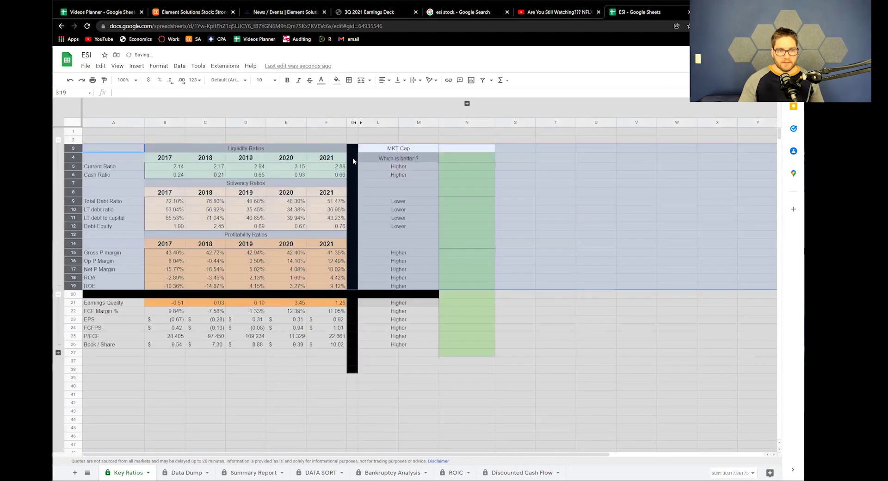
pyautogui.click(59, 141)
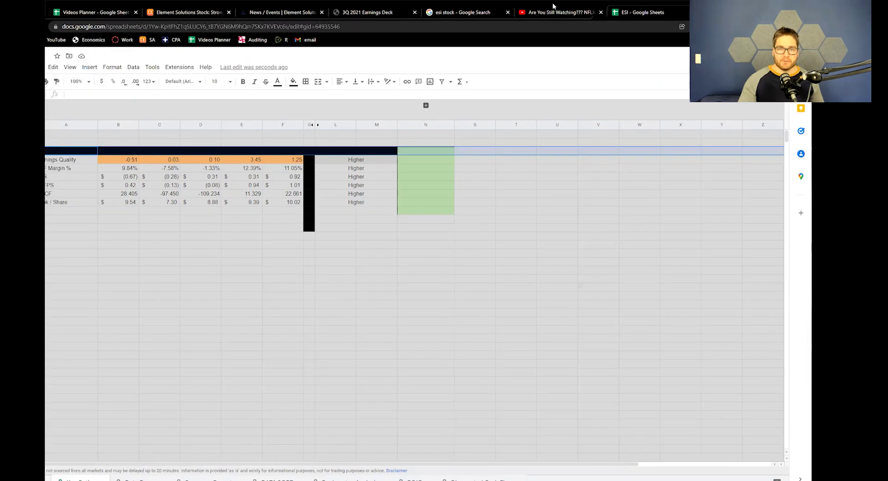
pyautogui.click(486, 13)
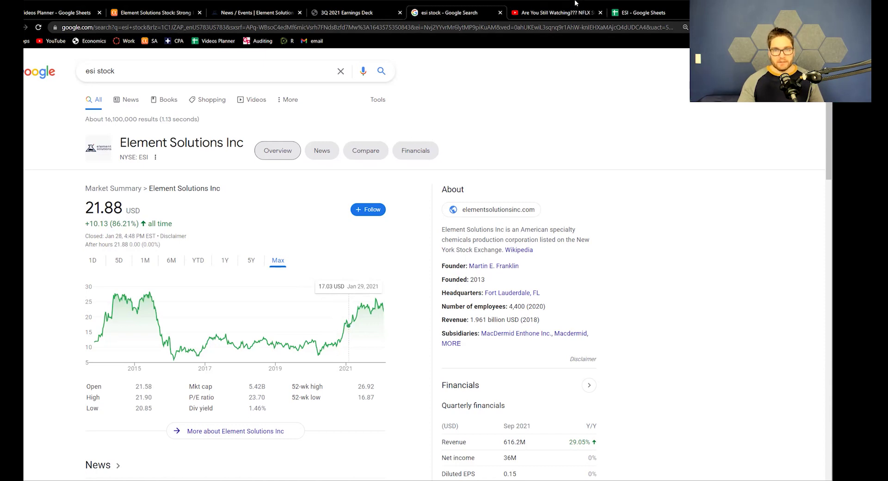
# Return to the ESI spreadsheet, collapse the earnings quality group, and expand the Activity Ratios to compare them with the Higher/Lower guidance before collapsing them
pyautogui.click(614, 9)
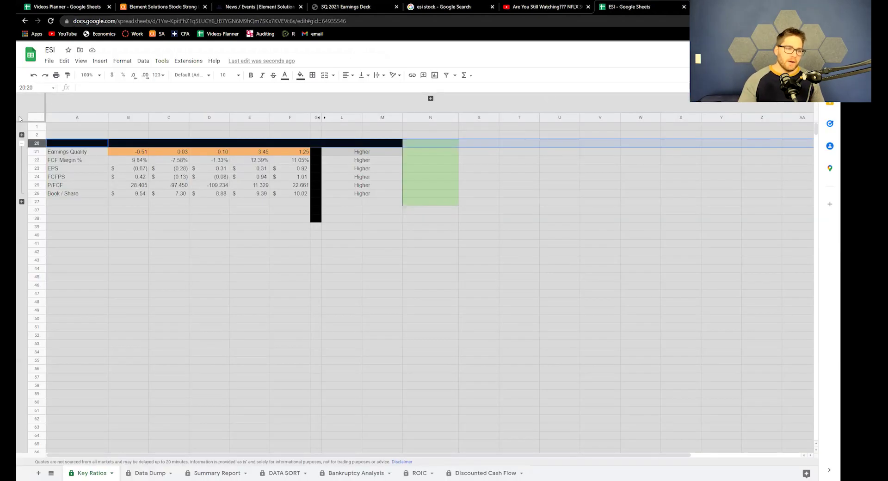
pyautogui.click(22, 143)
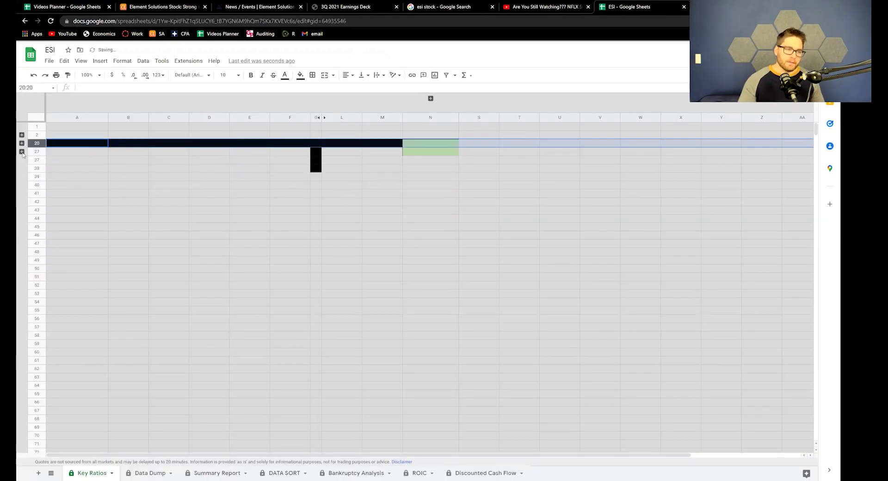
pyautogui.click(22, 151)
pyautogui.click(141, 294)
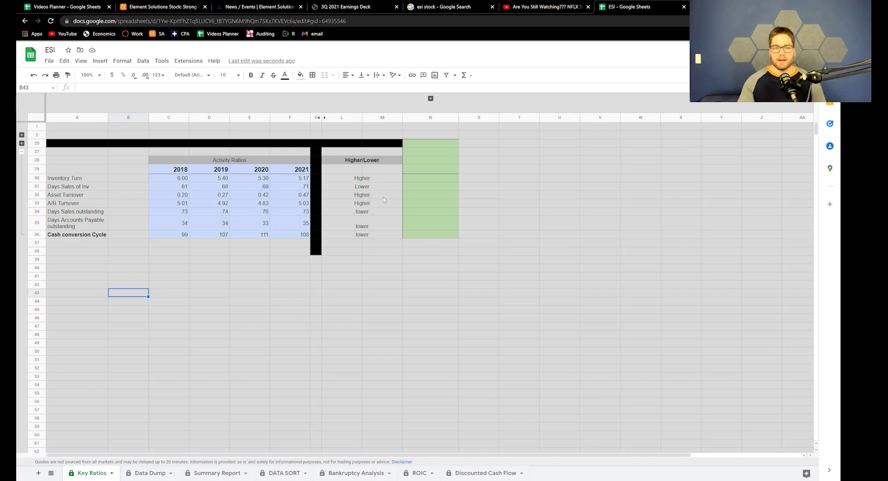
pyautogui.click(22, 151)
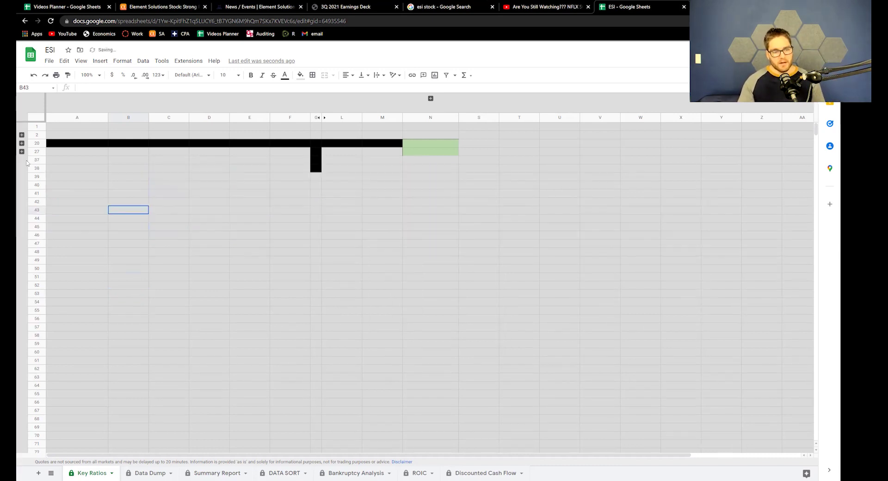
# Review the Key Stats on the Summary Report sheet, checking the bankruptcy risk and Altman Z Score cells
pyautogui.click(215, 472)
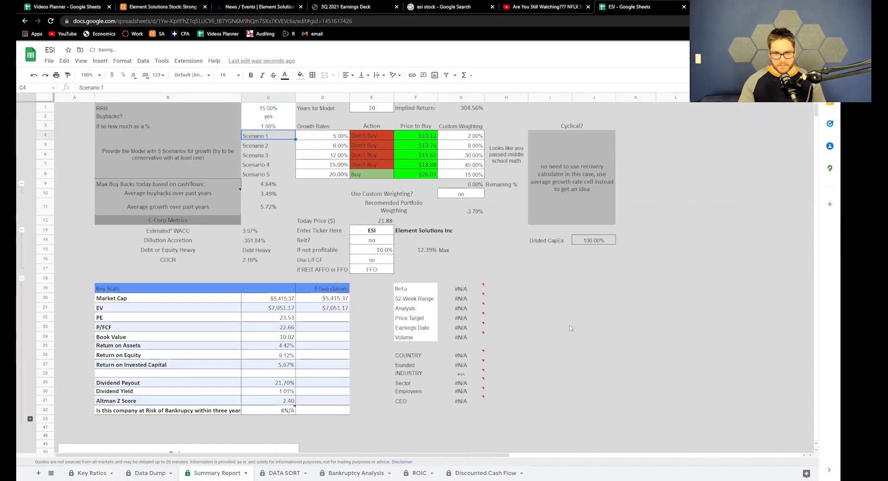
pyautogui.click(585, 325)
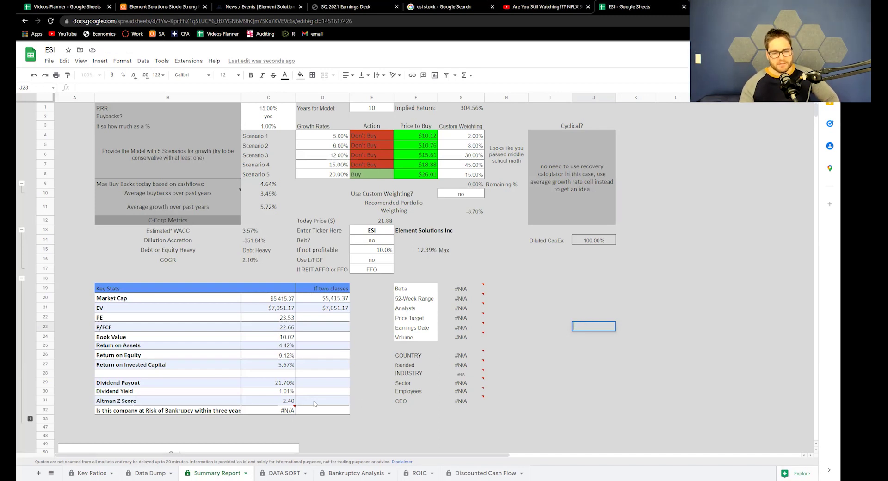
pyautogui.click(278, 413)
pyautogui.press('Up')
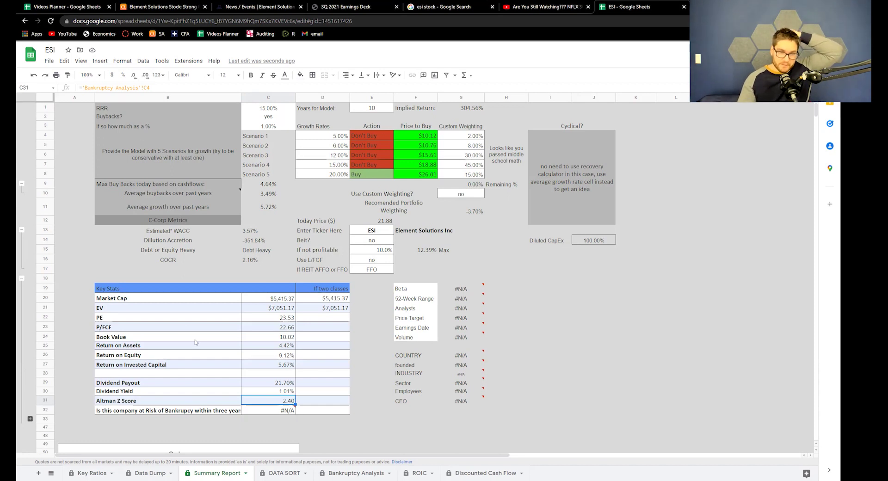
# Test the valuation scenarios with an RRR of 12% and set the RRR back to 15%
pyautogui.click(277, 110)
pyautogui.write('12')
pyautogui.press('Return')
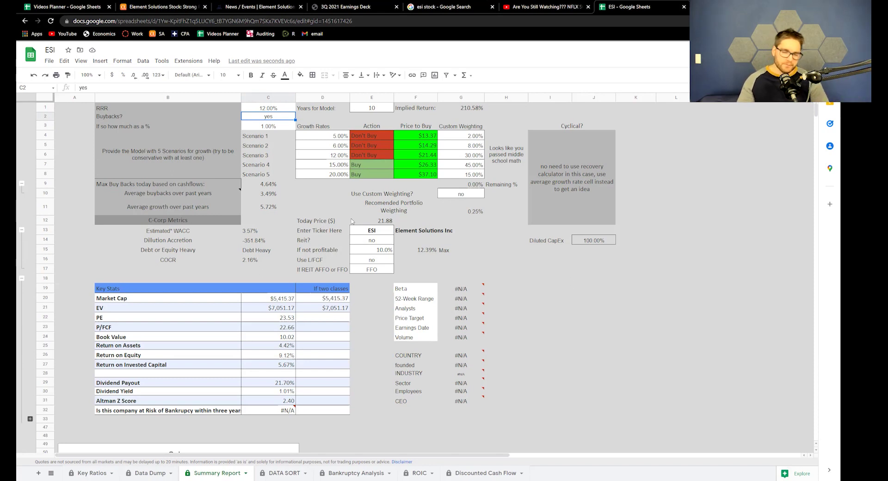
pyautogui.click(268, 108)
pyautogui.write('15')
pyautogui.press('Return')
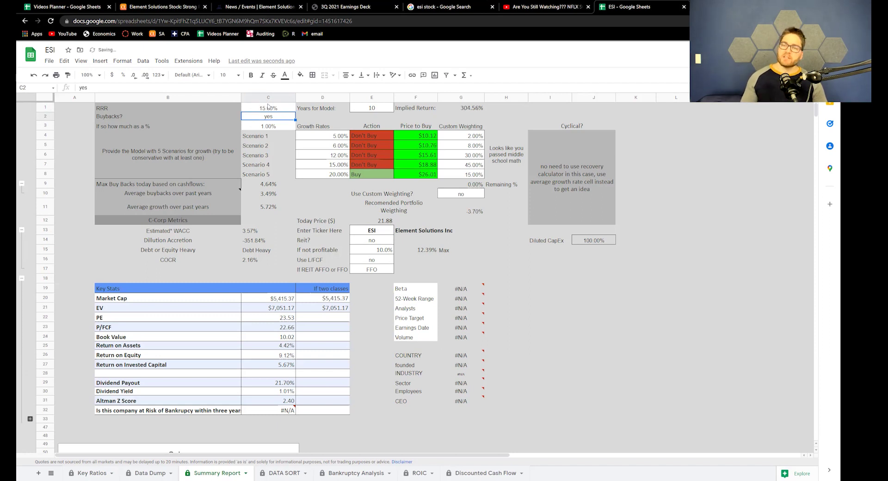